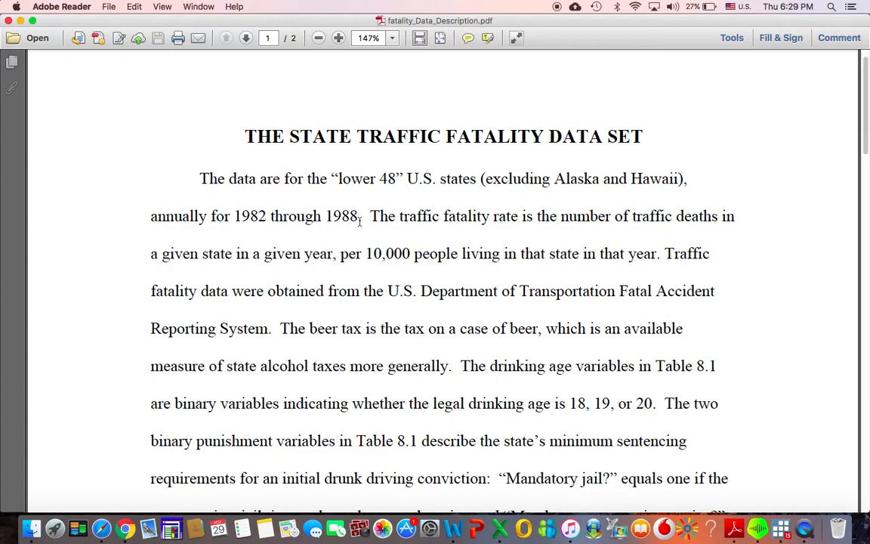
- Read the traffic fatality data description and its variable table in the PDF, and minimise the document to reveal Stata
scroll(360, 221, "down", 10)
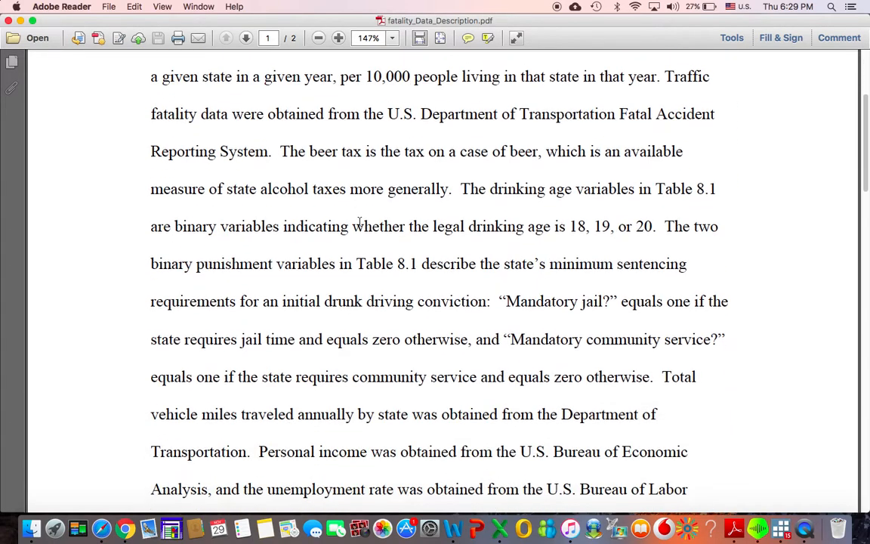
scroll(360, 221, "down", 12)
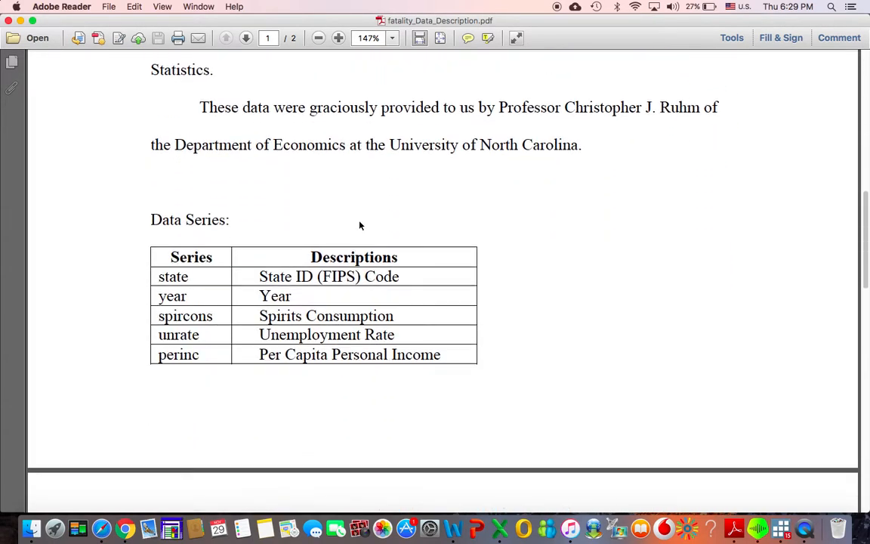
scroll(360, 221, "down", 2)
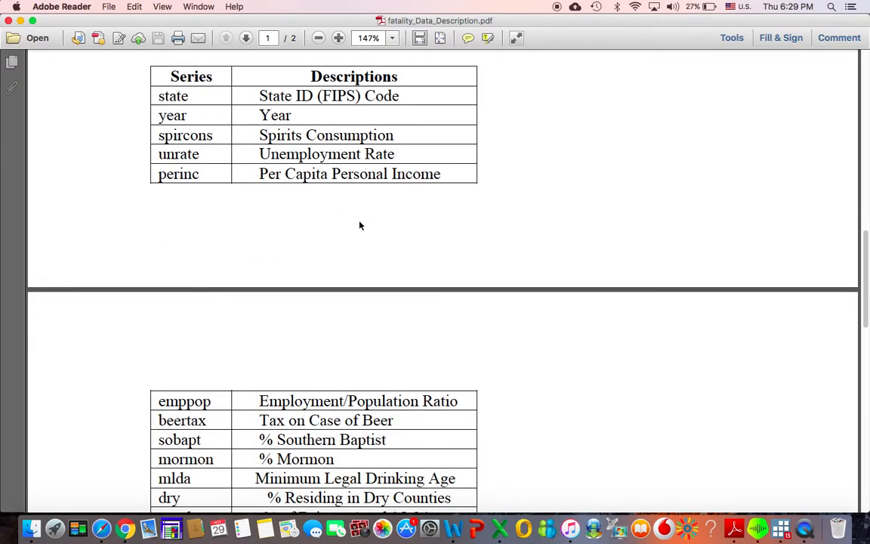
scroll(360, 223, "down", 3)
scroll(360, 225, "down", 3)
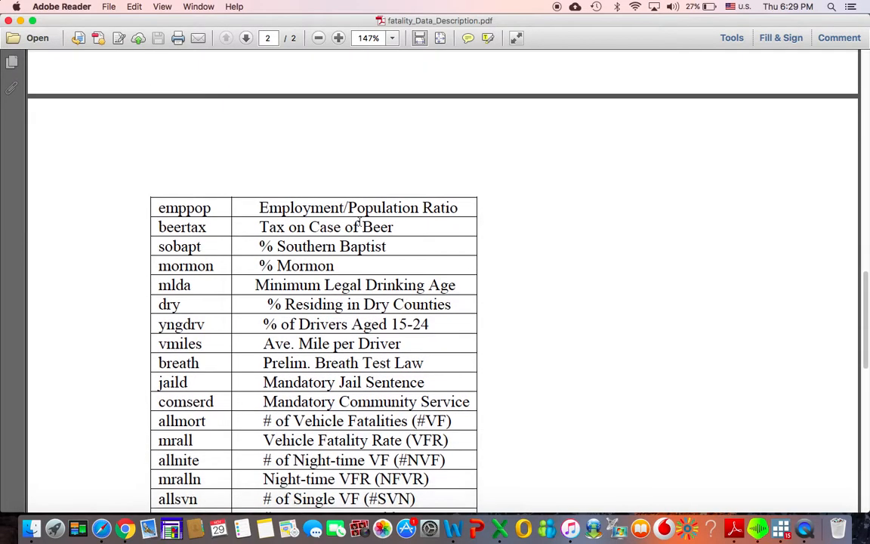
scroll(360, 223, "down", 2)
scroll(360, 222, "down", 1)
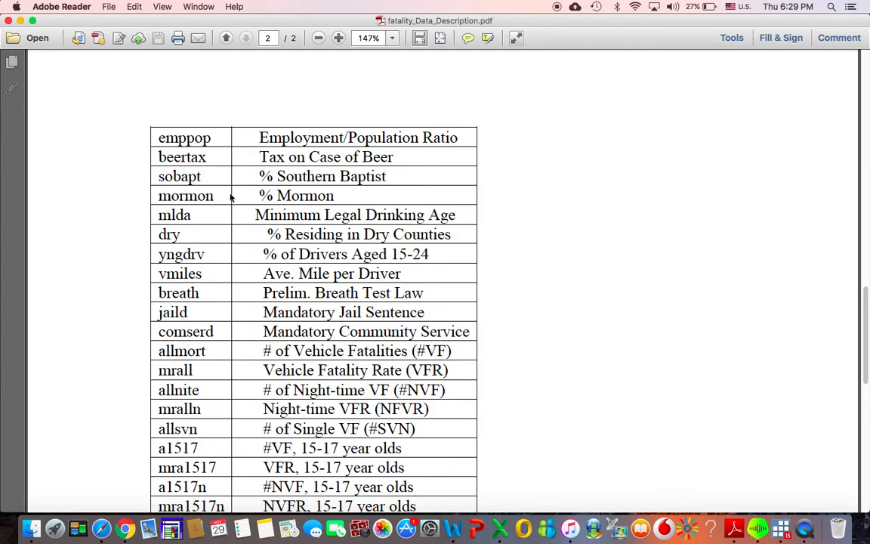
scroll(231, 198, "up", 3)
scroll(231, 198, "up", 5)
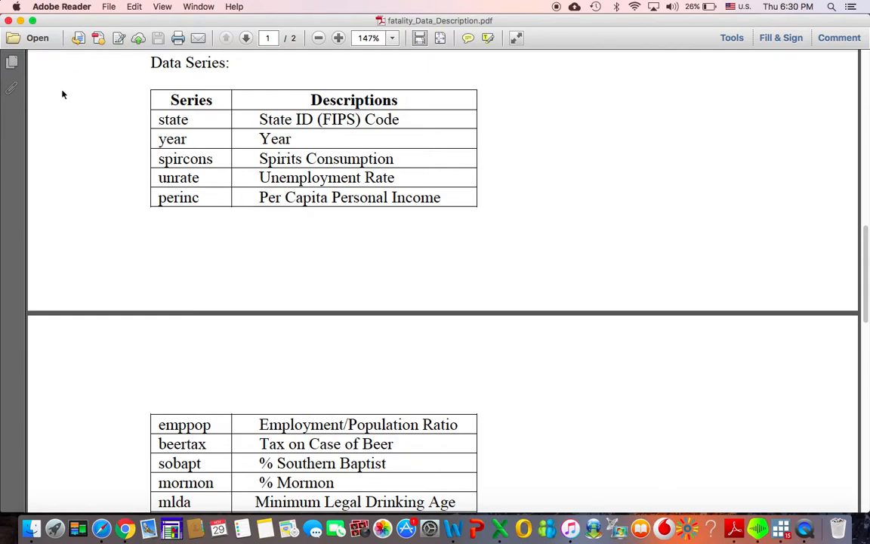
left_click(20, 21)
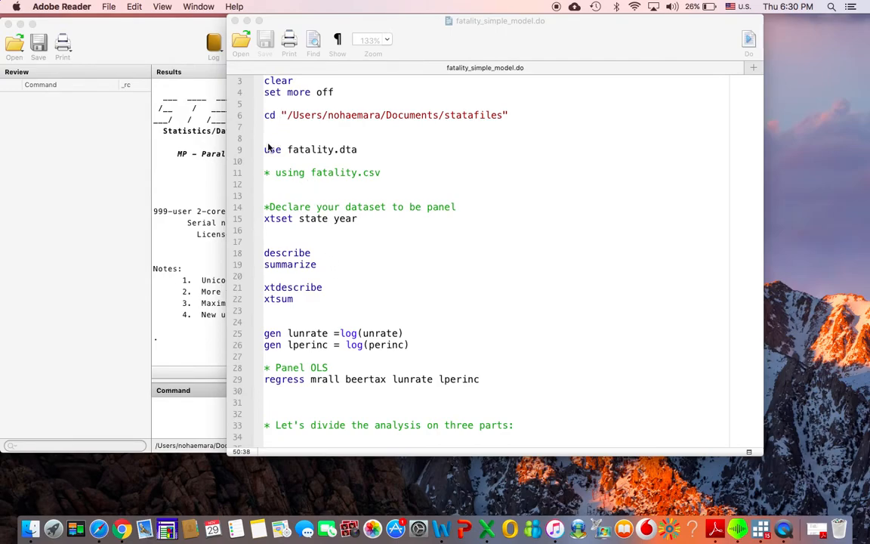
- Examine the do-file's xtset panel declaration with state and year, the xt prefix of xtdescribe, and the Panel OLS regression lines
left_click(358, 219)
left_click_drag(358, 219, 265, 219)
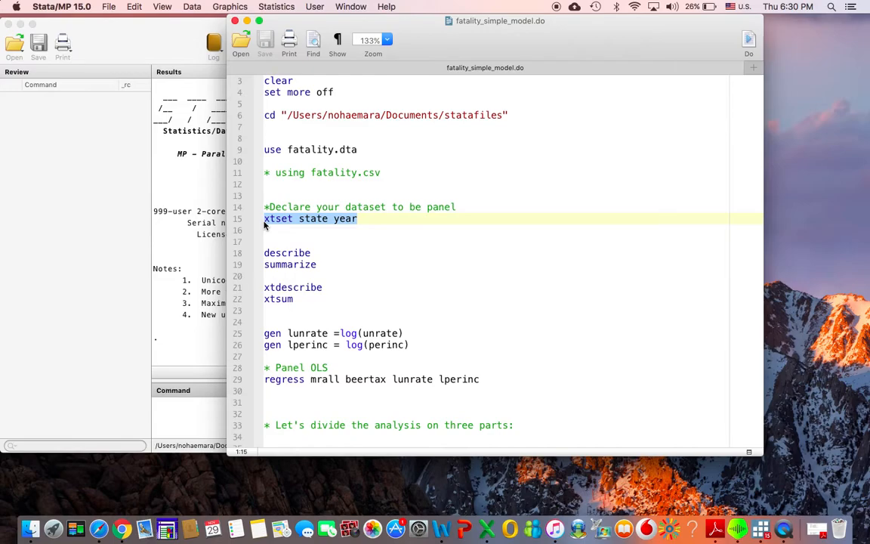
left_click(293, 218)
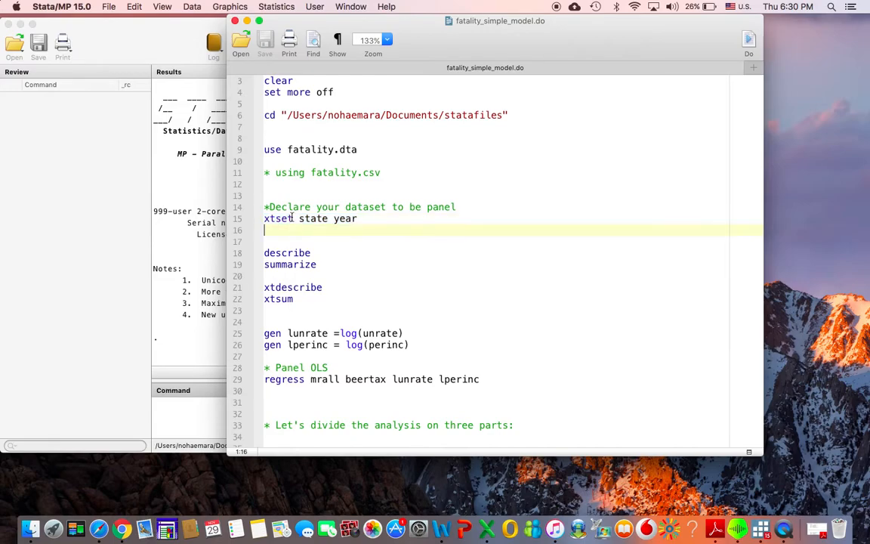
left_click(264, 218, "shift")
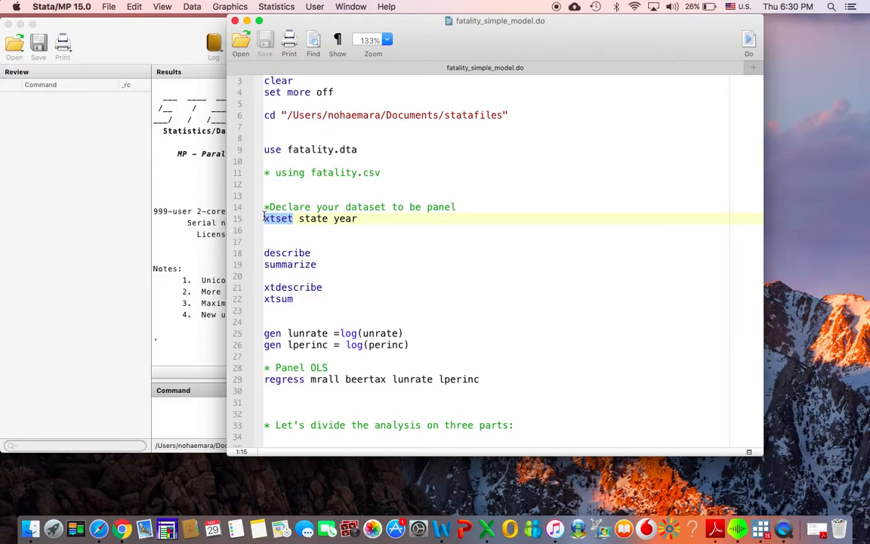
left_click(328, 219)
left_click_drag(329, 218, 297, 220)
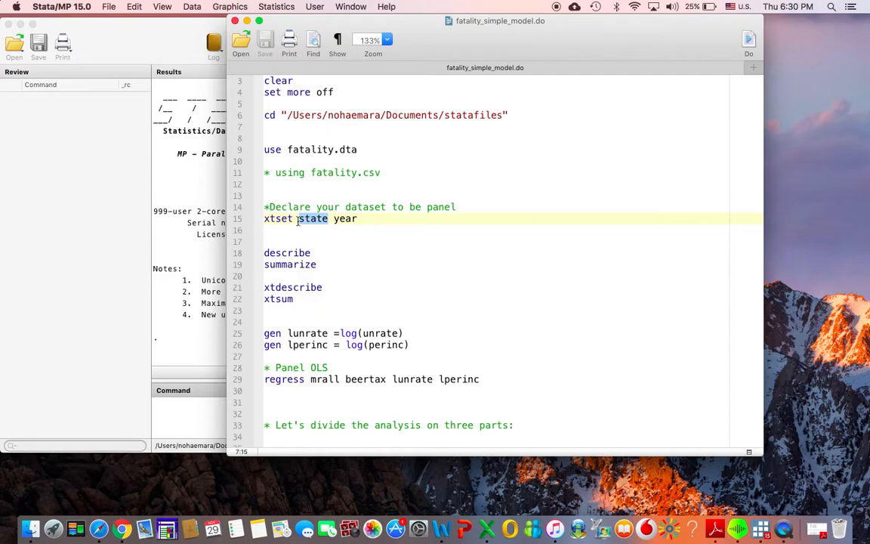
left_click_drag(358, 218, 333, 219)
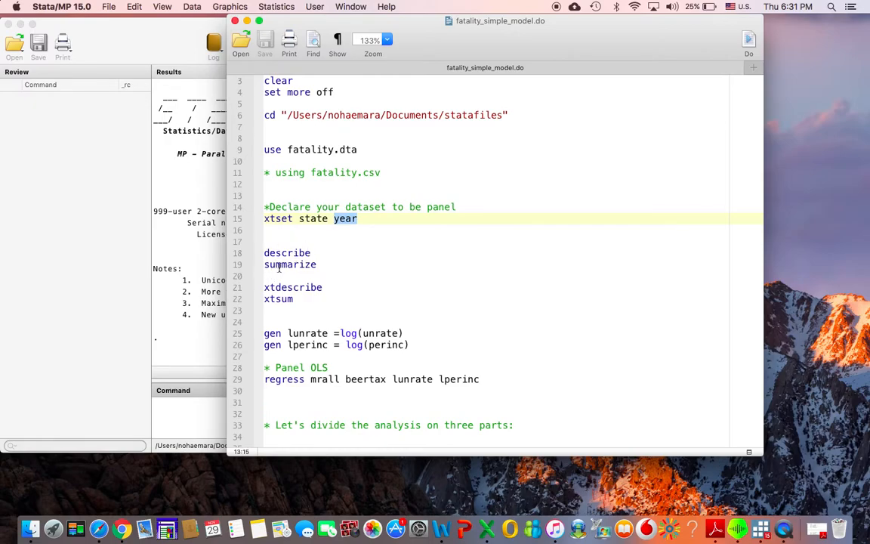
left_click_drag(275, 287, 259, 293)
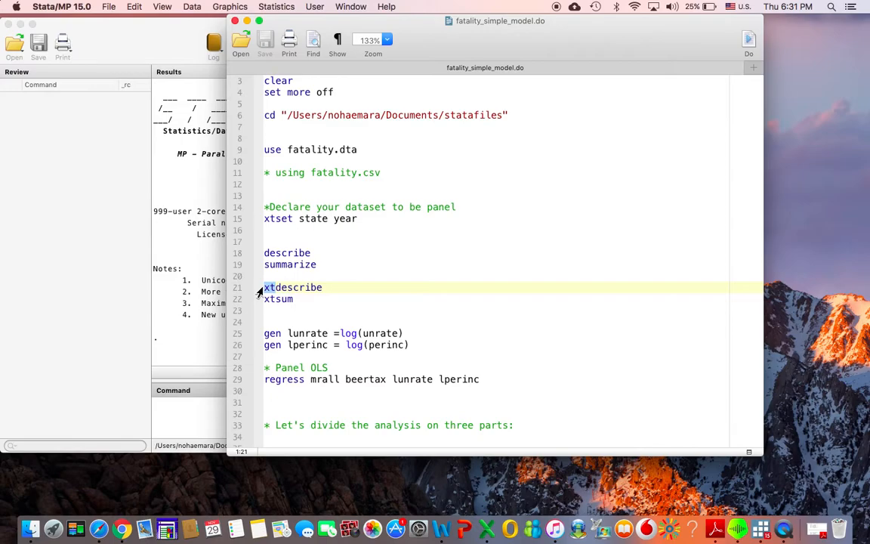
scroll(299, 314, "down", 3)
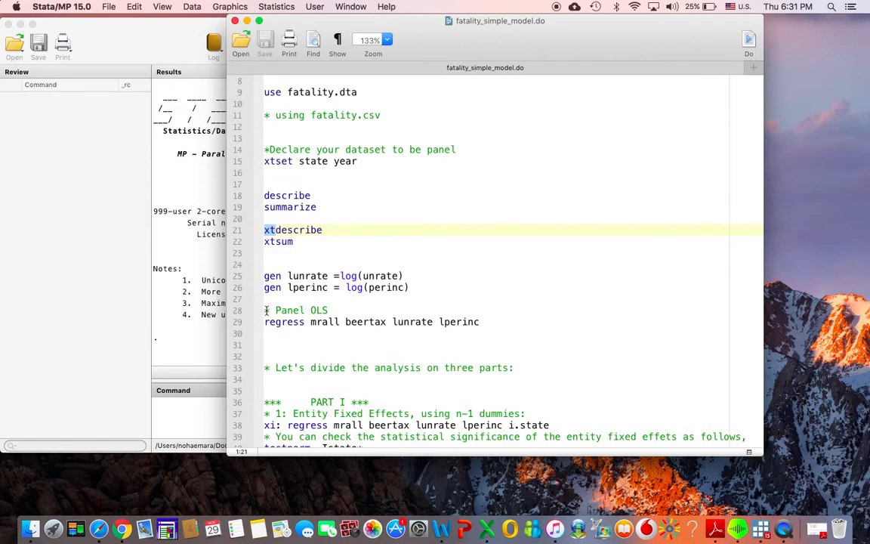
left_click_drag(265, 310, 265, 332)
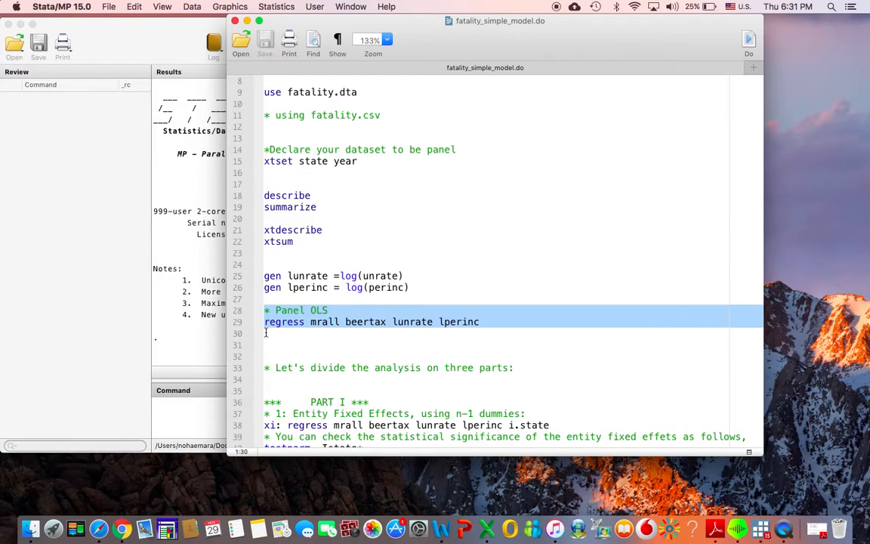
- Run only the do-file lines that set the working directory, load fatality.dta and declare the panel with xtset state year
scroll(265, 333, "up", 3)
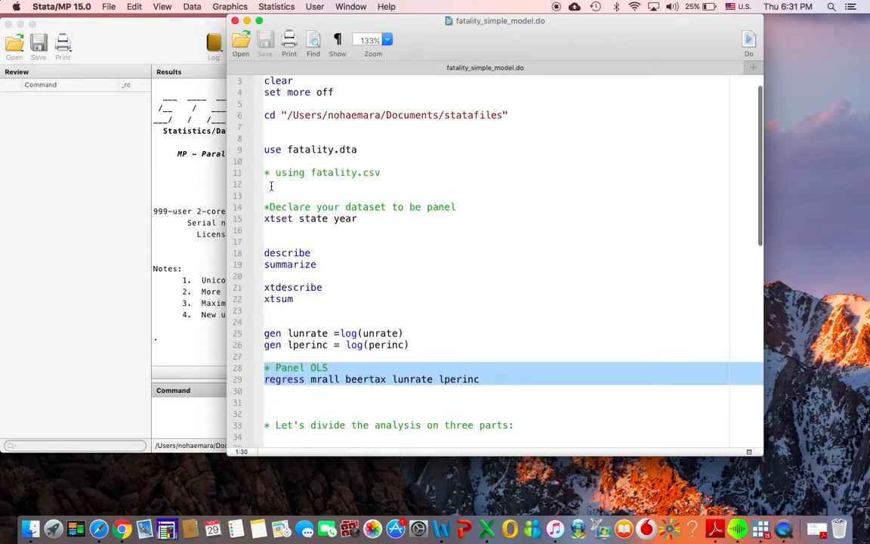
left_click_drag(266, 106, 239, 246)
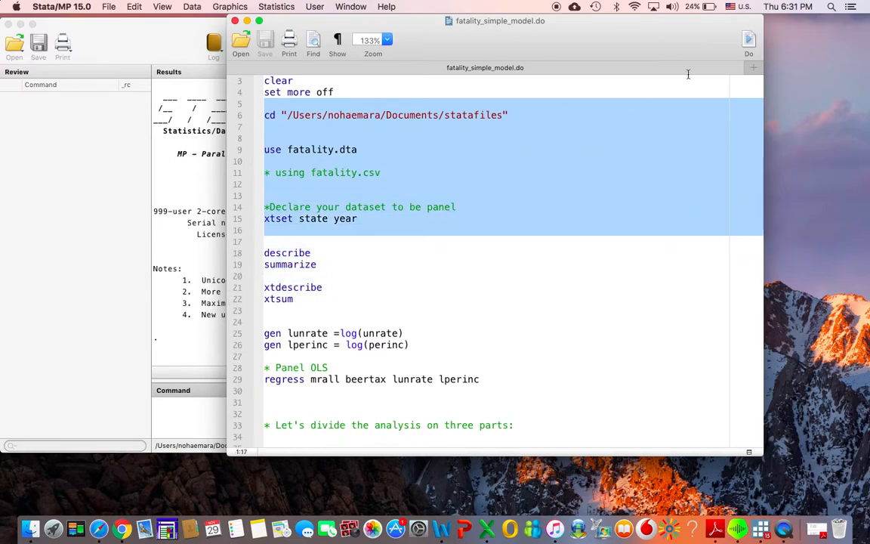
left_click(744, 43)
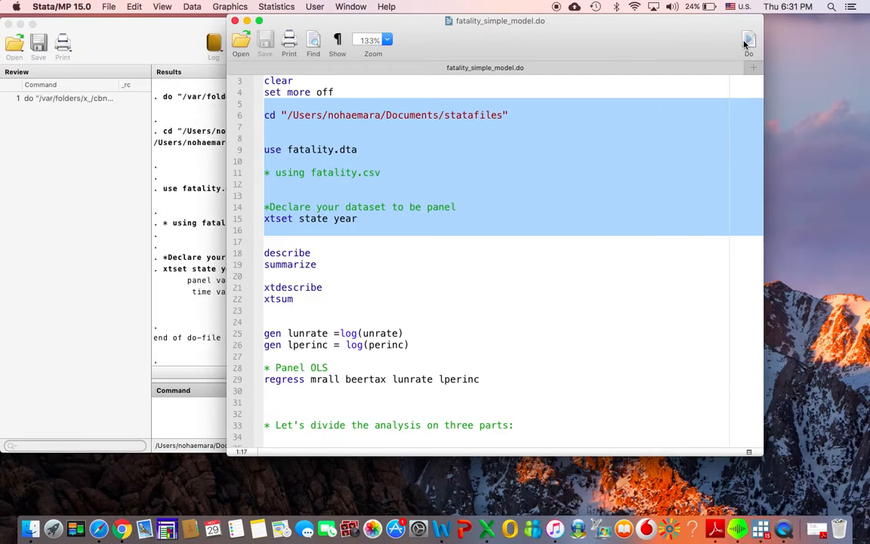
- Run the lines generating lunrate and lperinc and the Panel OLS regression of mrall on beertax, lunrate and lperinc, and bring up the results
left_click(269, 321)
left_click_drag(270, 321, 265, 386)
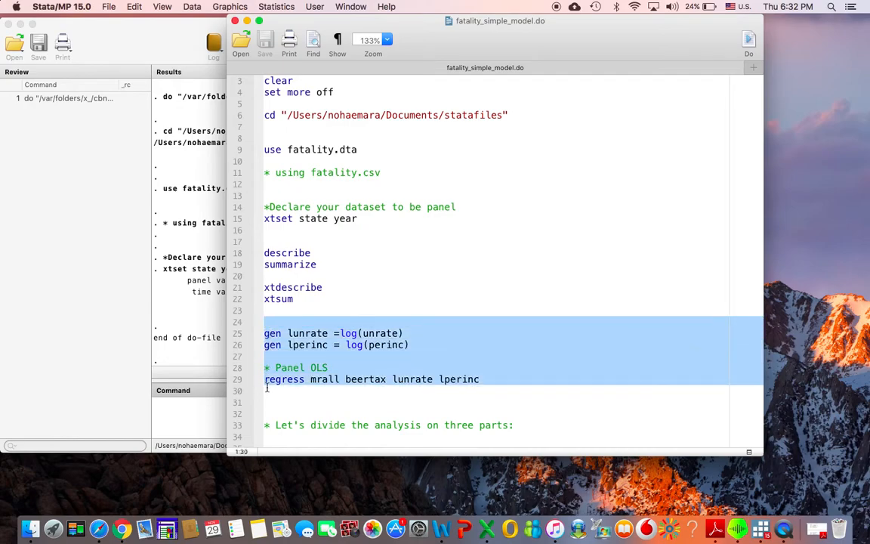
left_click(747, 43)
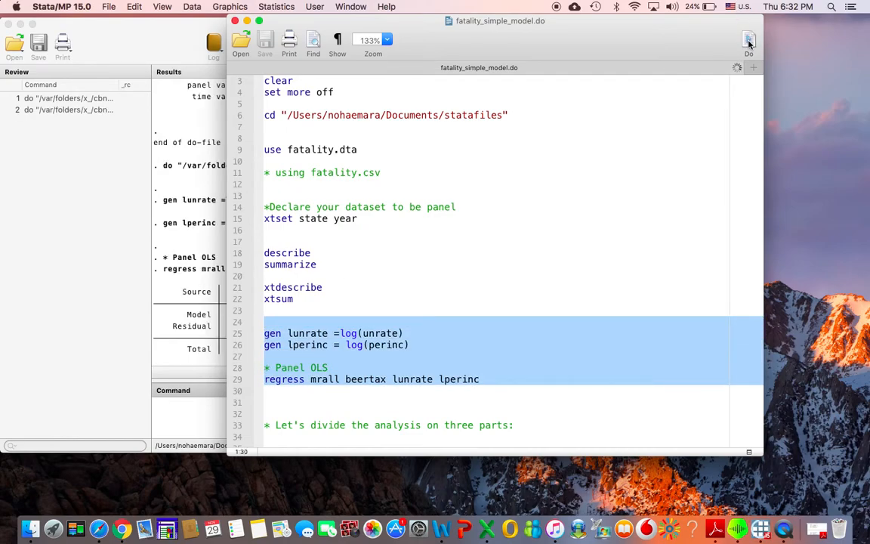
left_click(217, 227)
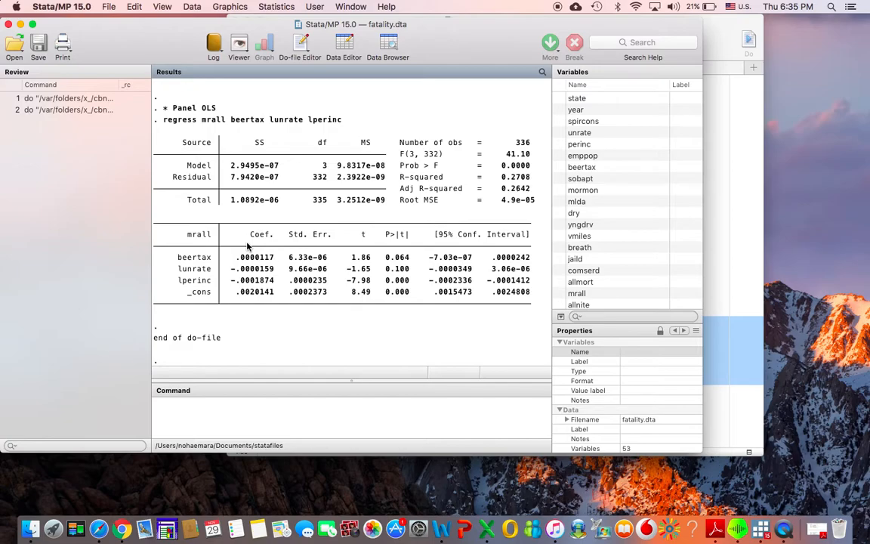
- Run the Part I entity fixed effects regression with i.state dummies from the do-file and show the start of its output
left_click(730, 274)
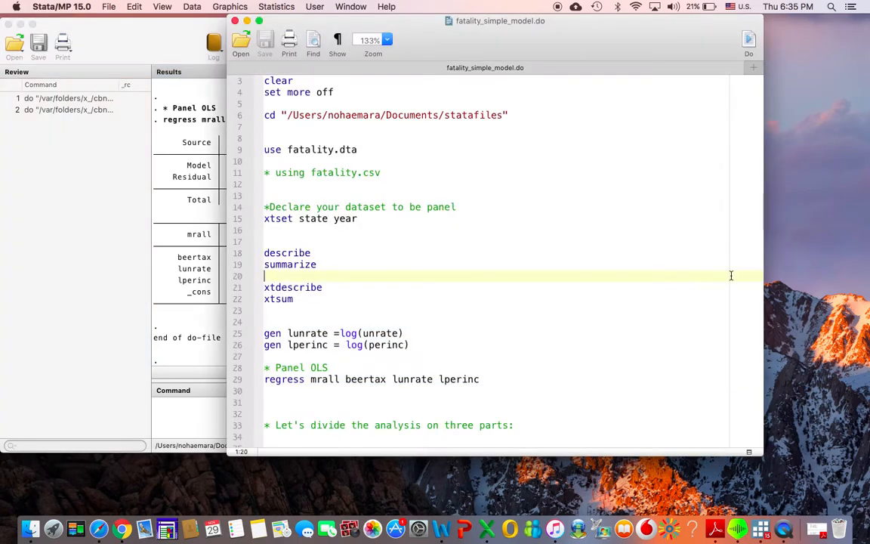
scroll(536, 302, "down", 2)
scroll(533, 305, "down", 4)
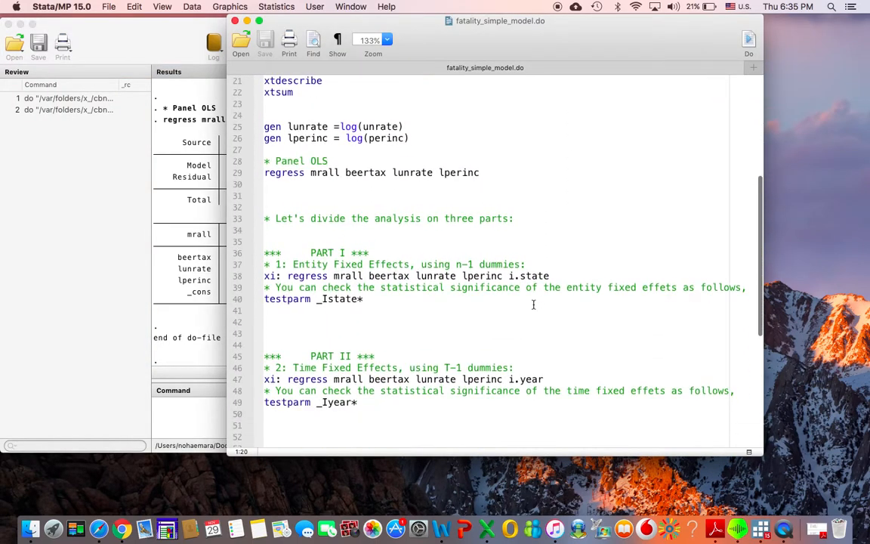
scroll(533, 305, "down", 4)
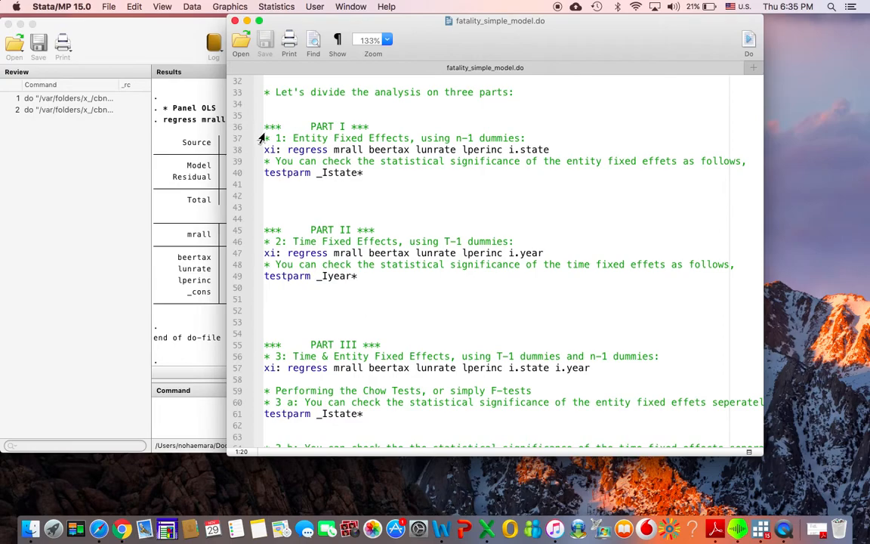
left_click_drag(266, 134, 266, 161)
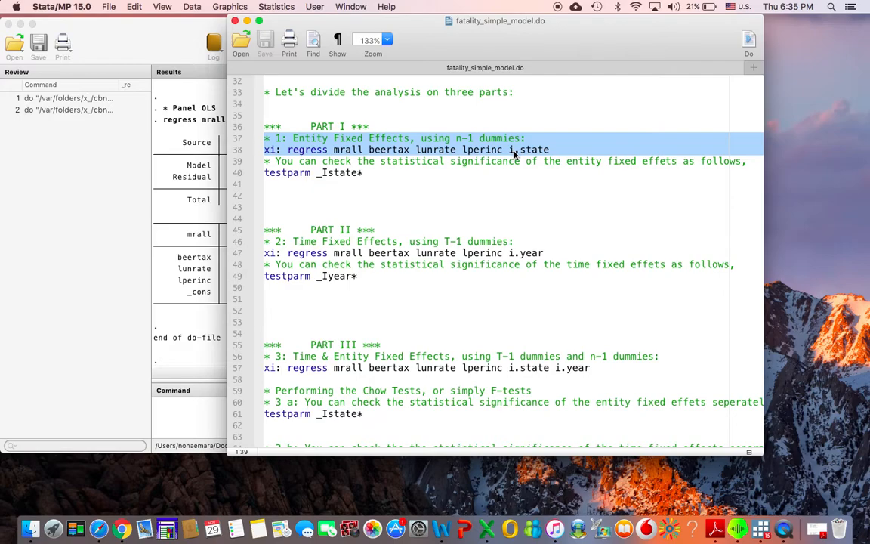
left_click(749, 41)
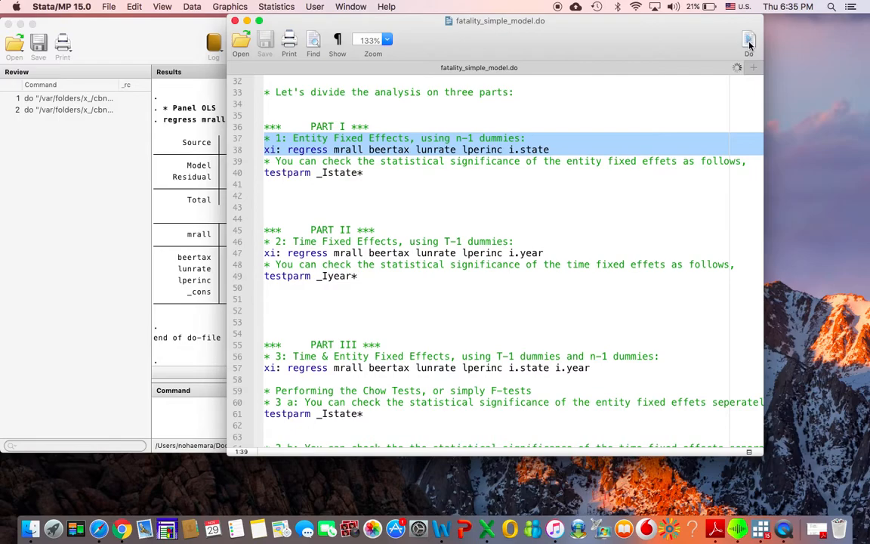
scroll(210, 224, "up", 15)
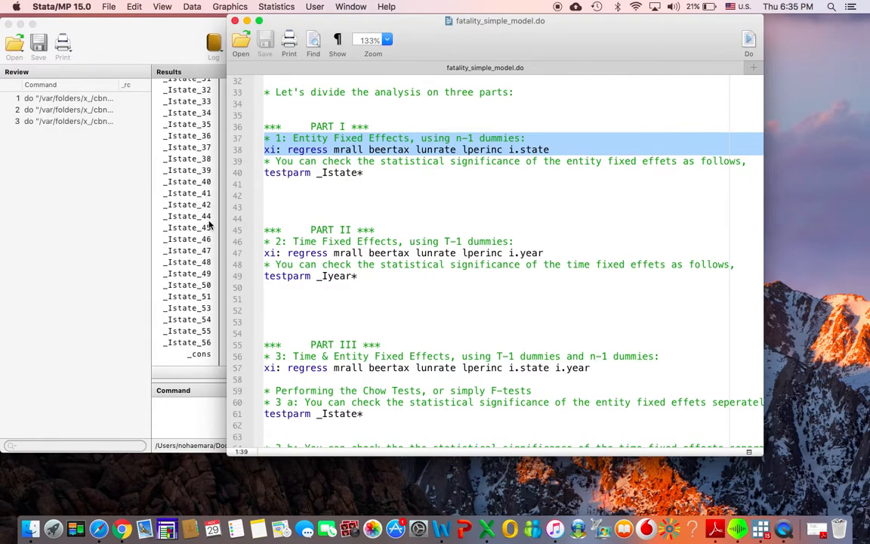
scroll(210, 224, "up", 5)
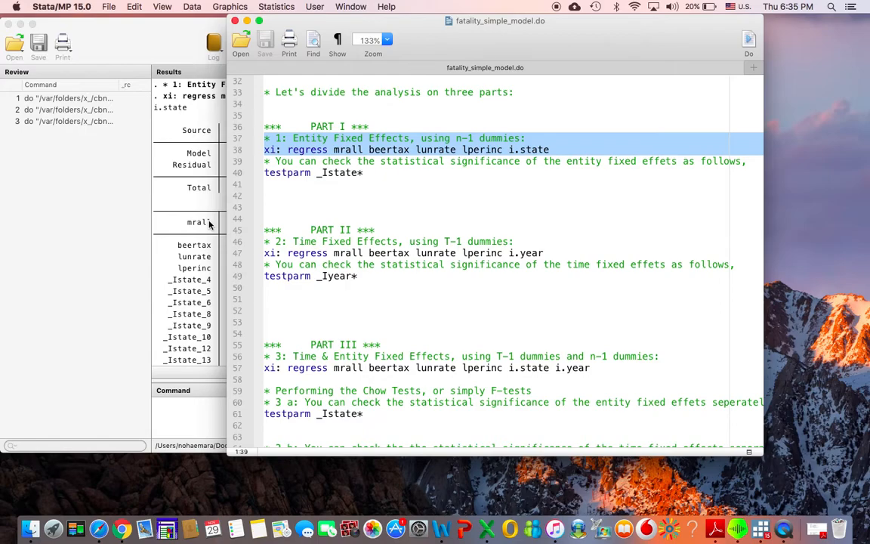
left_click(210, 224)
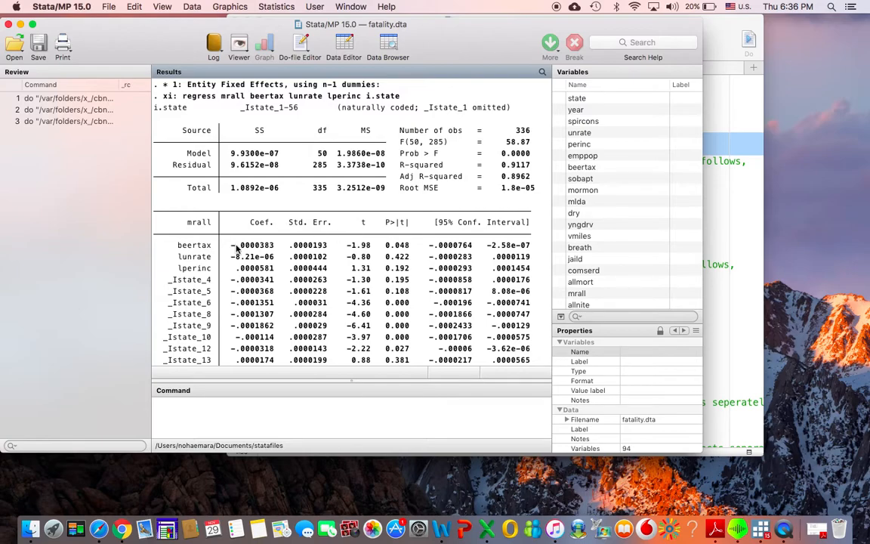
- Run testparm _Istate* from Part I to test the significance of the entity fixed effects, and bring up the F-test output
left_click(728, 190)
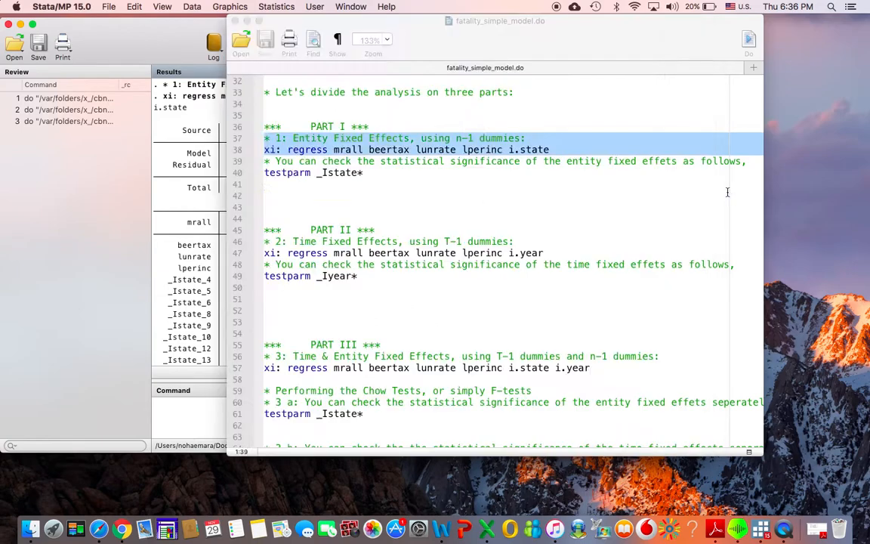
left_click(371, 173)
left_click_drag(372, 173, 260, 176)
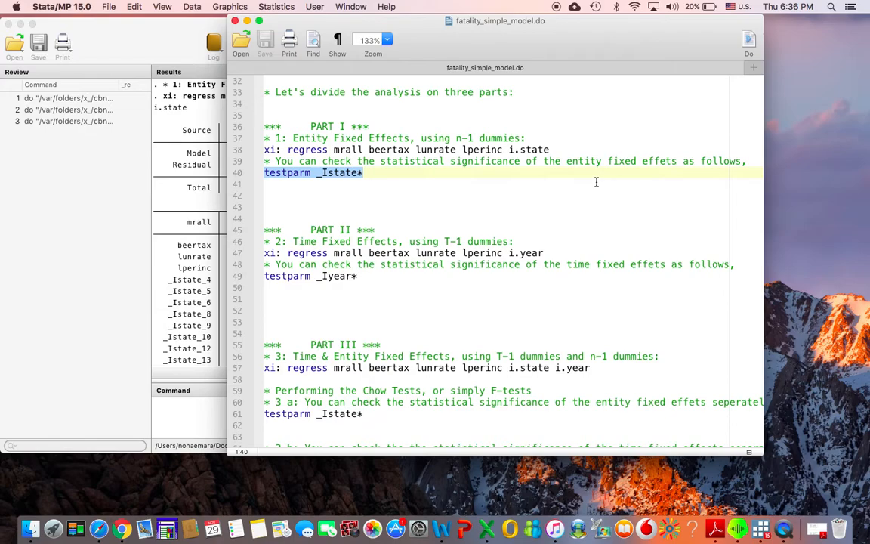
left_click(396, 182)
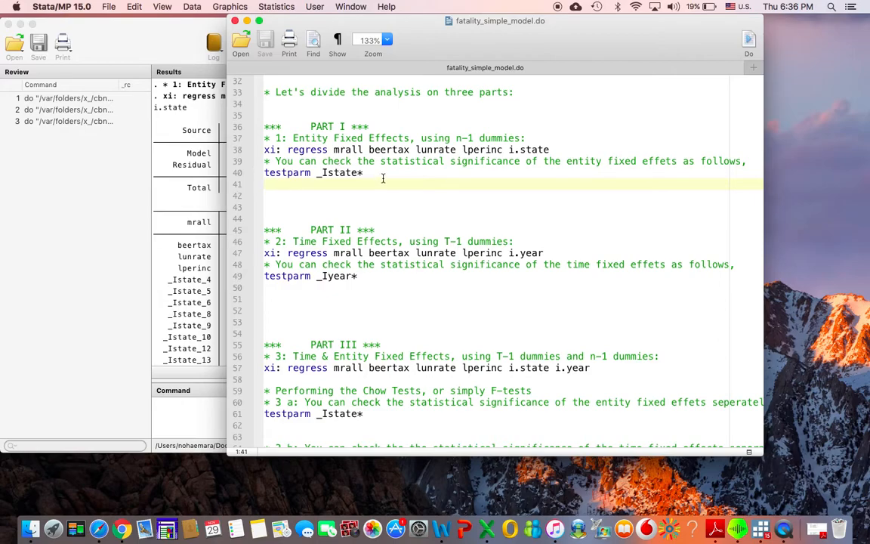
left_click_drag(363, 173, 260, 177)
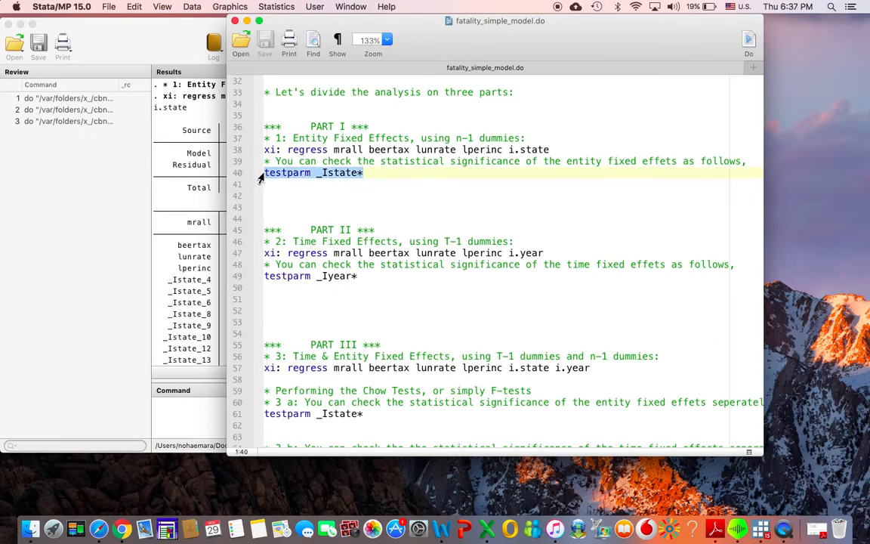
left_click(748, 42)
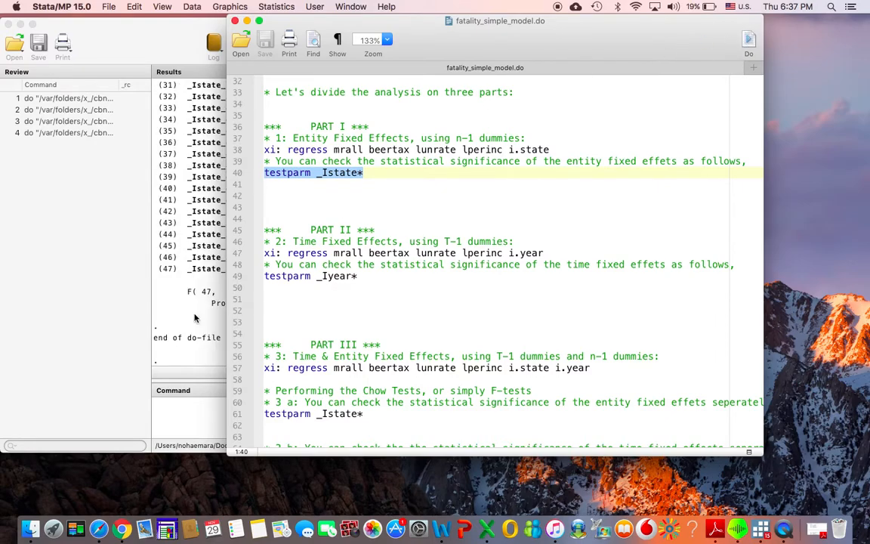
left_click(179, 286)
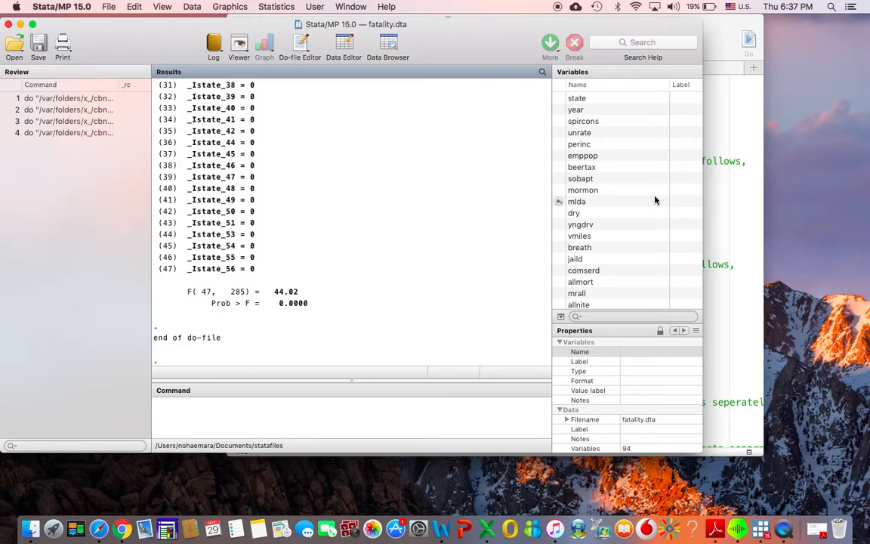
- Run the Part II time fixed effects regression with i.year dummies plus testparm _Iyear*, and review the coefficients and F-test in the results
left_click(741, 212)
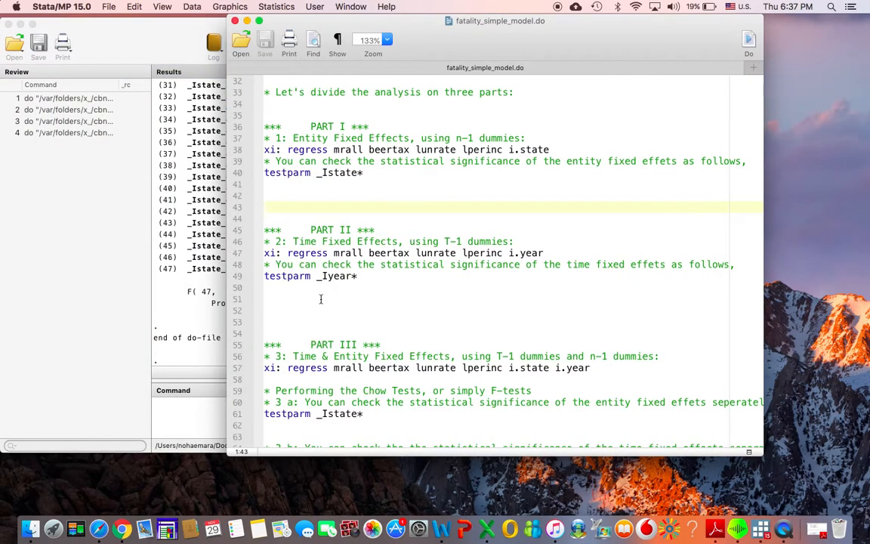
scroll(320, 295, "down", 2)
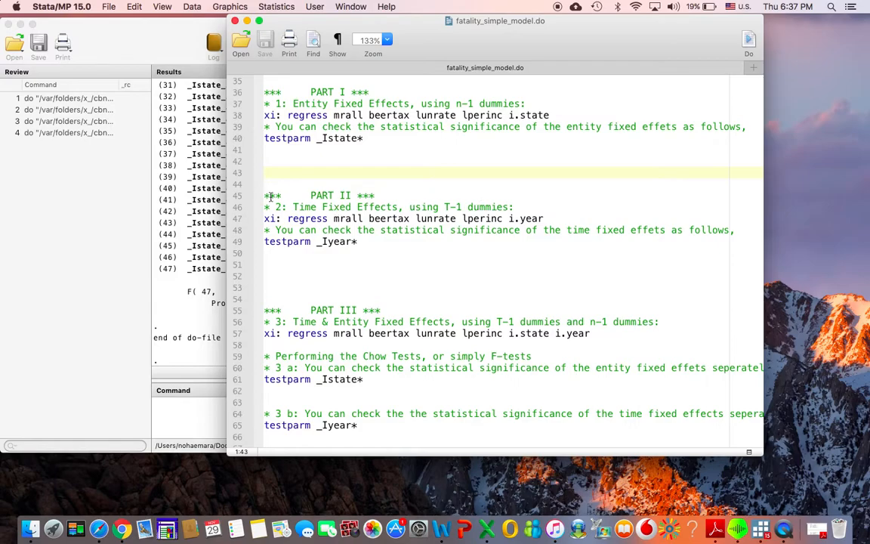
left_click_drag(266, 195, 252, 259)
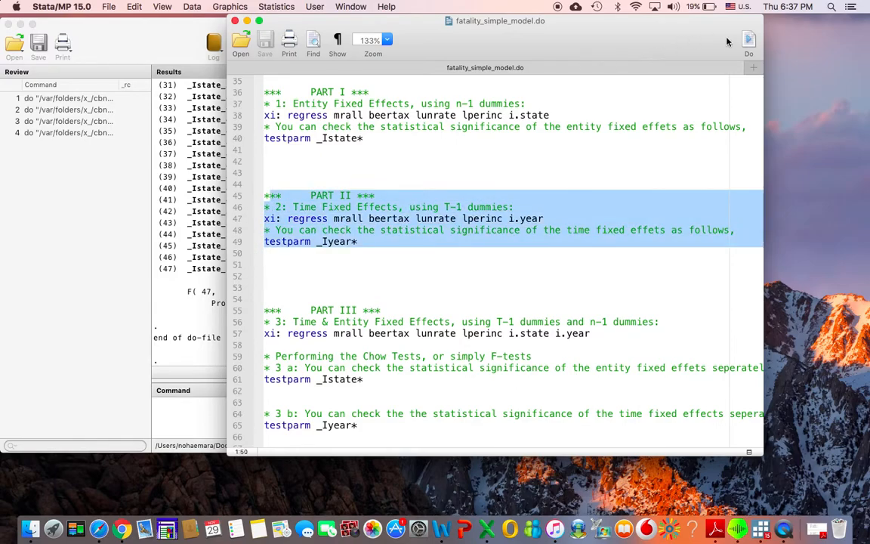
left_click(749, 42)
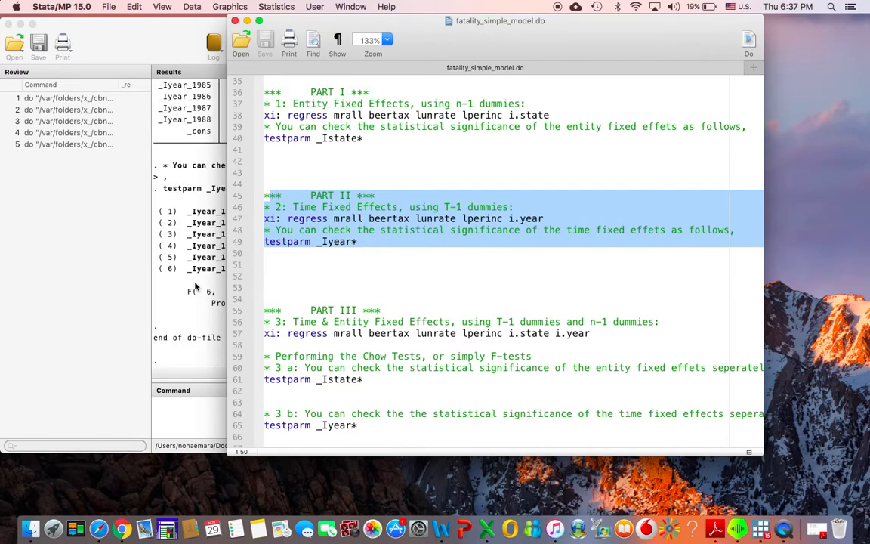
left_click(197, 285)
scroll(186, 291, "up", 3)
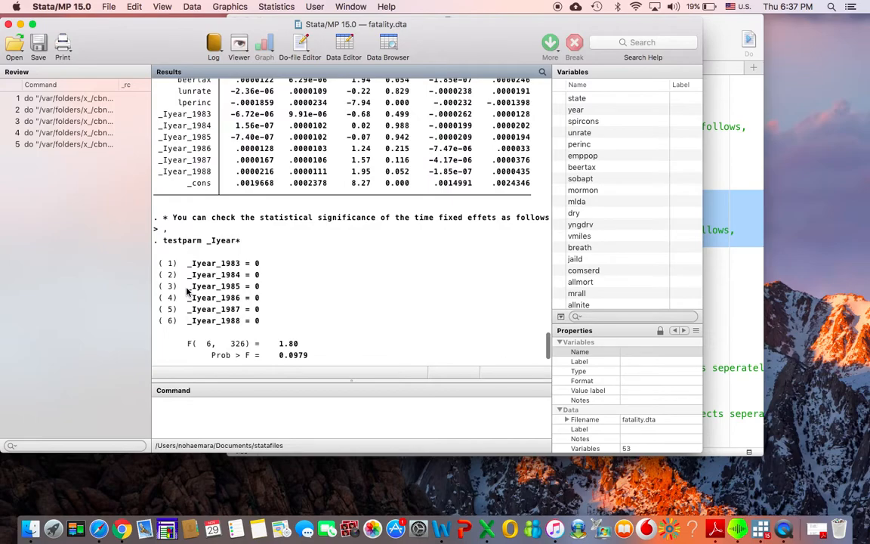
scroll(187, 291, "down", 3)
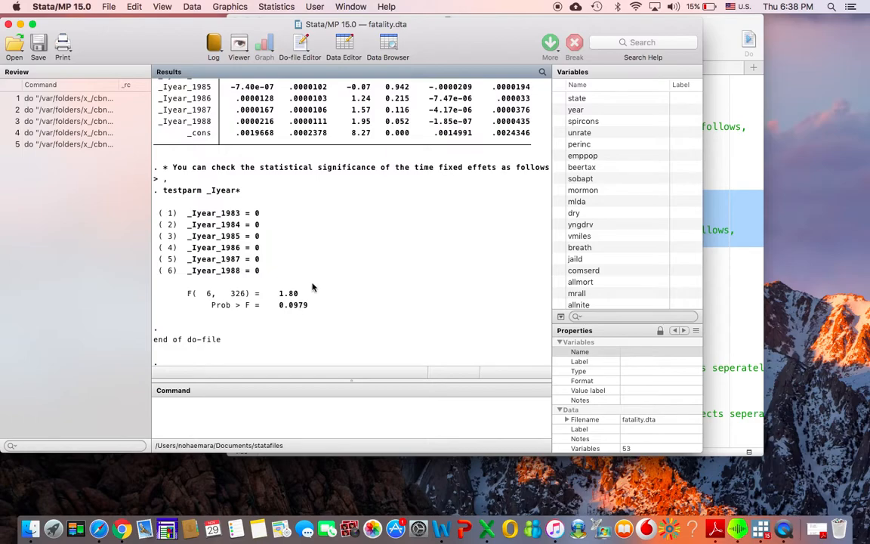
- Run only the Part III regression of mrall on beertax, lunrate and lperinc with i.state and i.year dummies, and bring up its output
left_click(743, 260)
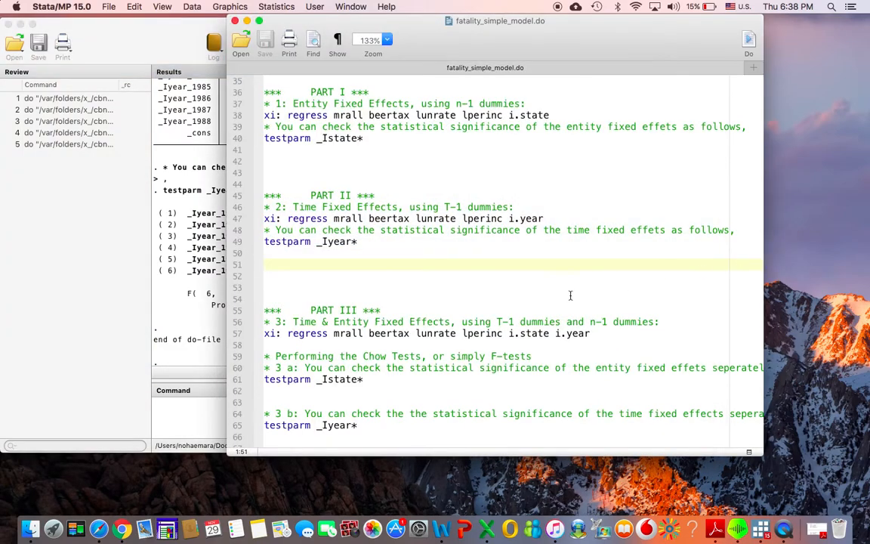
scroll(569, 296, "down", 3)
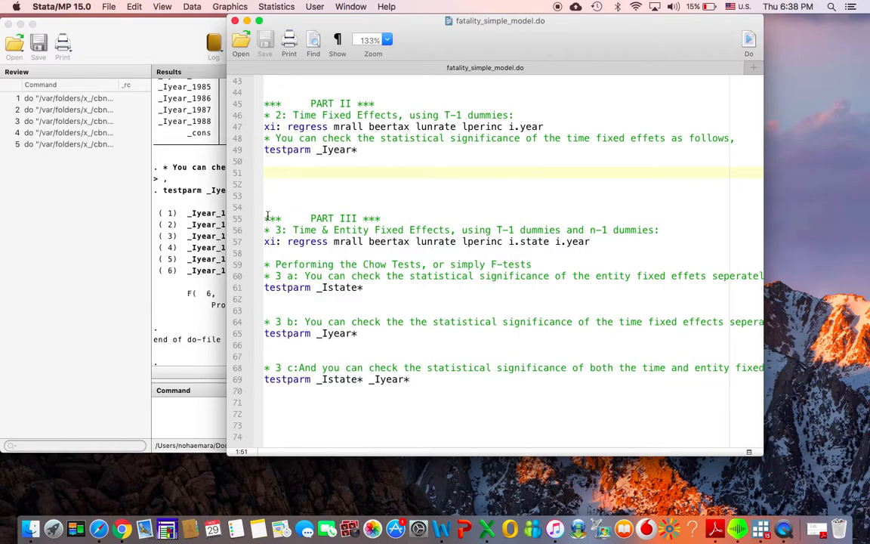
left_click_drag(269, 218, 264, 252)
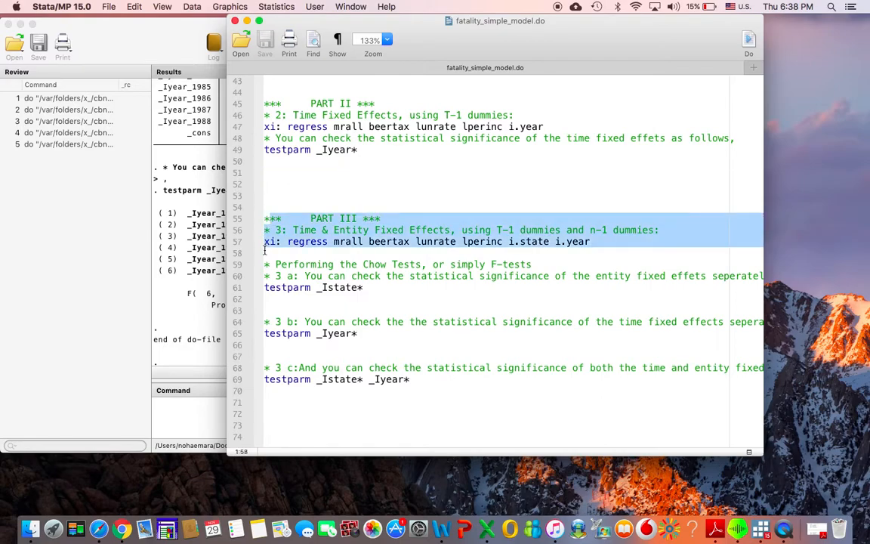
left_click(750, 43)
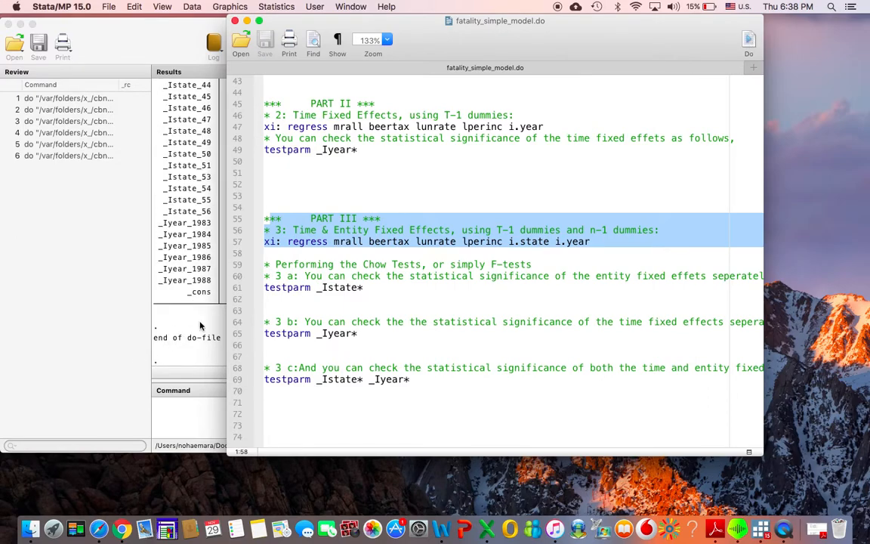
left_click(182, 294)
- Run testparm _Istate* _Iyear* from Part III to test entity and time fixed effects jointly, view the F-test output and return to the do-file
left_click(728, 163)
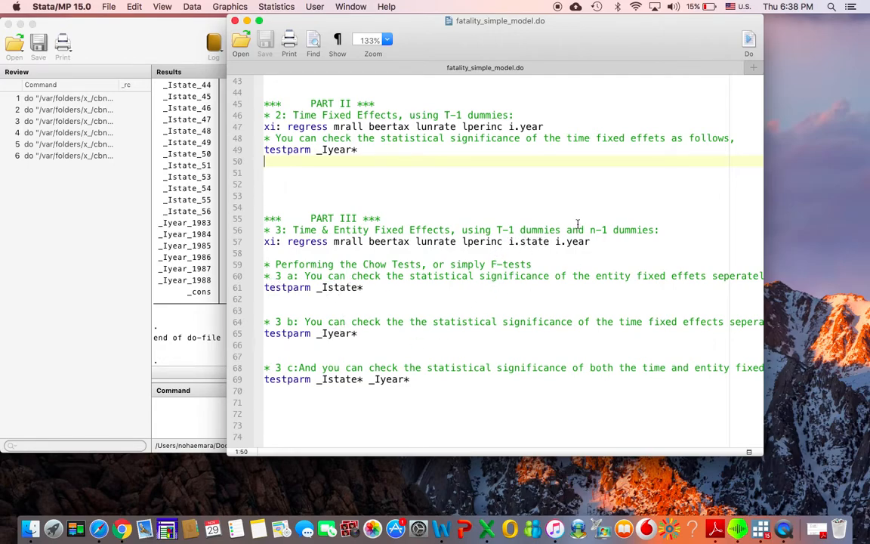
left_click(417, 380)
left_click_drag(417, 379, 235, 378)
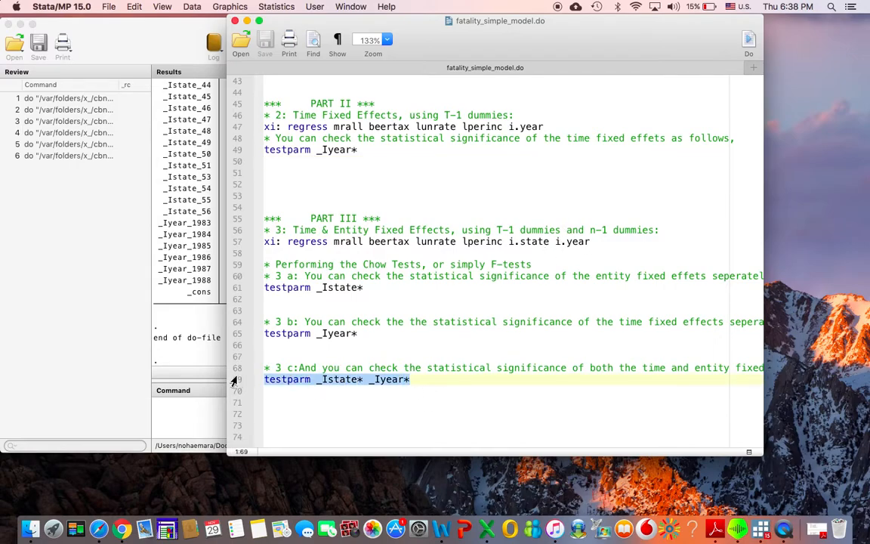
left_click(750, 42)
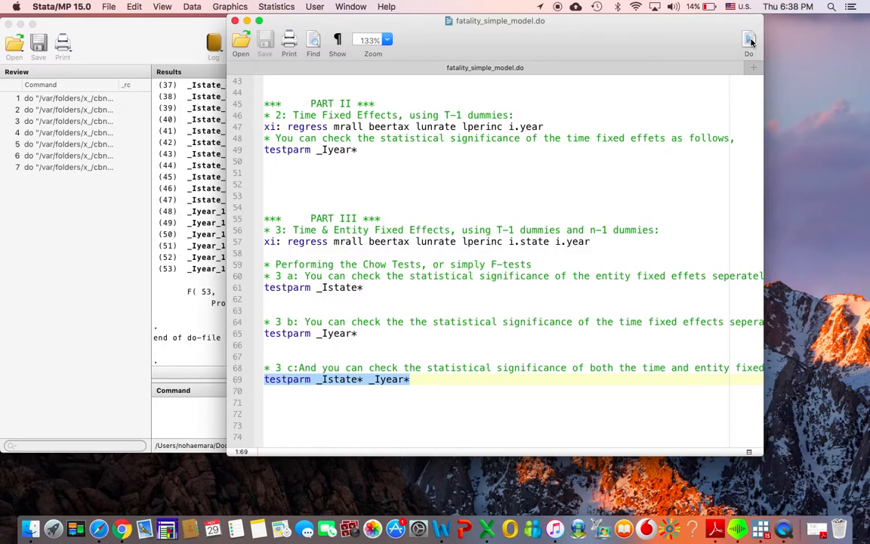
left_click(208, 271)
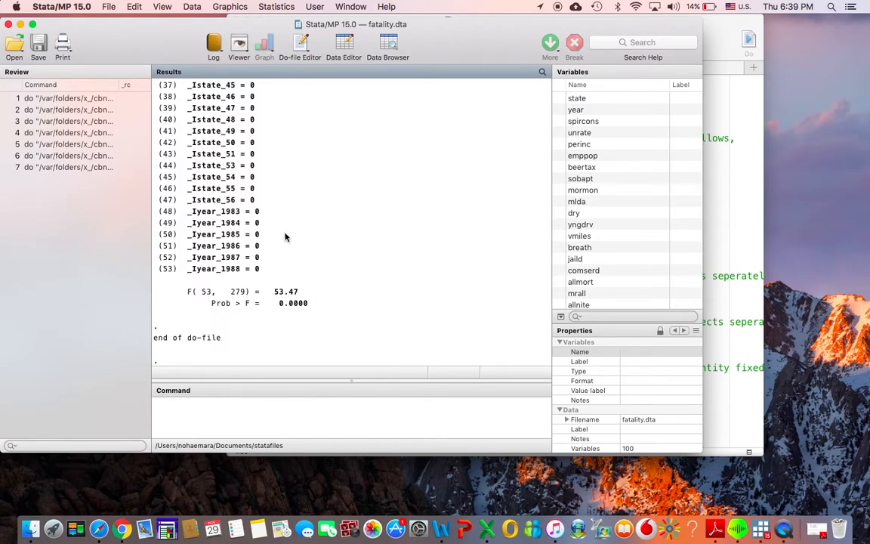
left_click(717, 213)
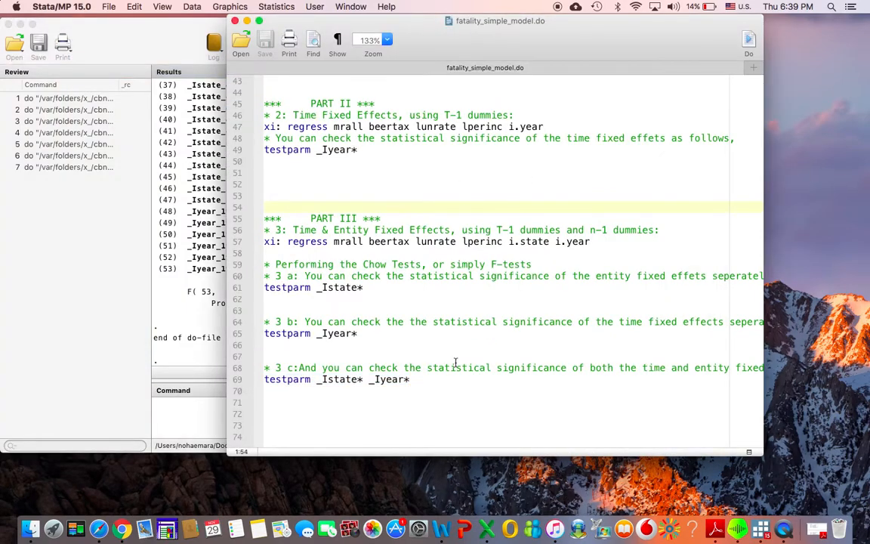